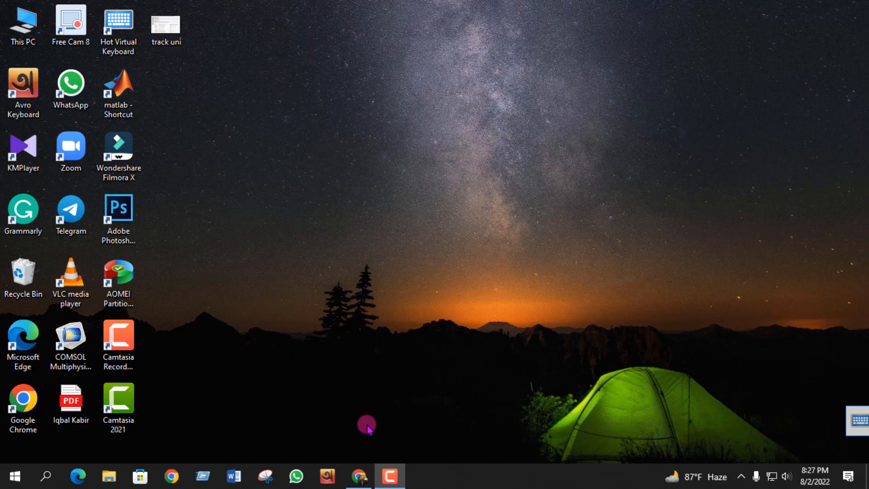
Step: Switch to Google Chrome and search Google for "pspice 9.1 student version download", staying on the results page
{"action": "left_click", "coordinate": [357, 480]}
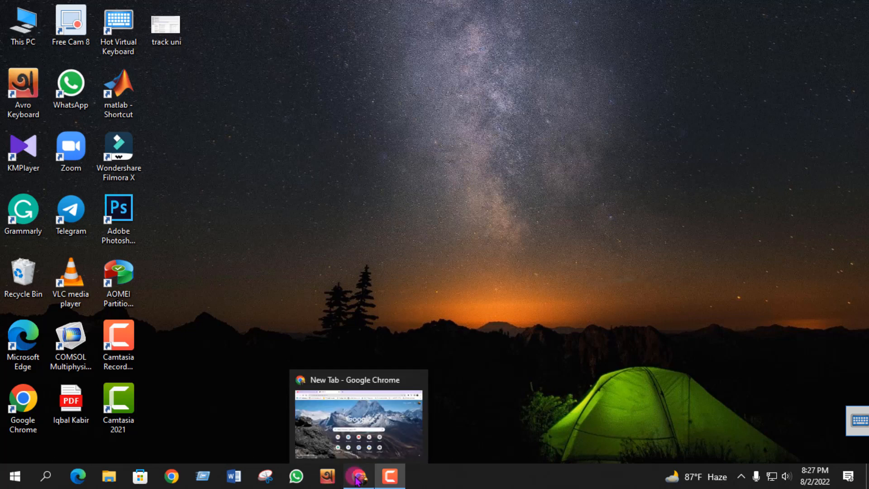
{"action": "left_click", "coordinate": [314, 277]}
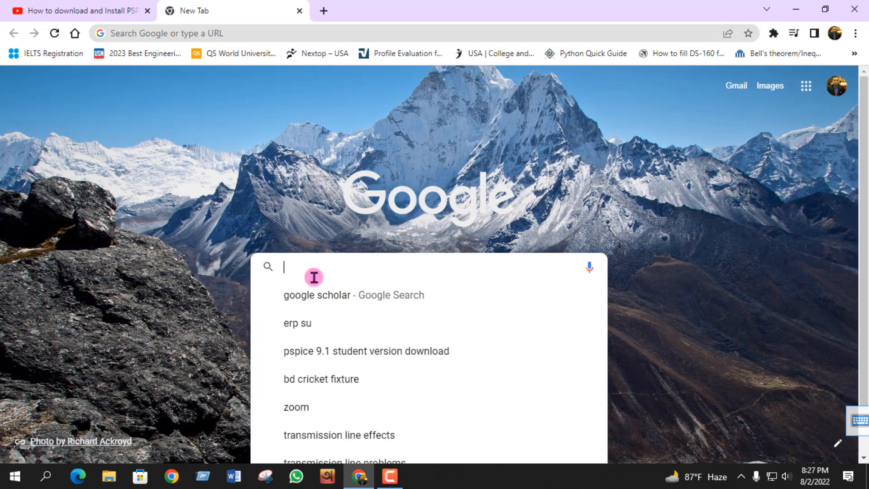
{"action": "type", "text": "ps"}
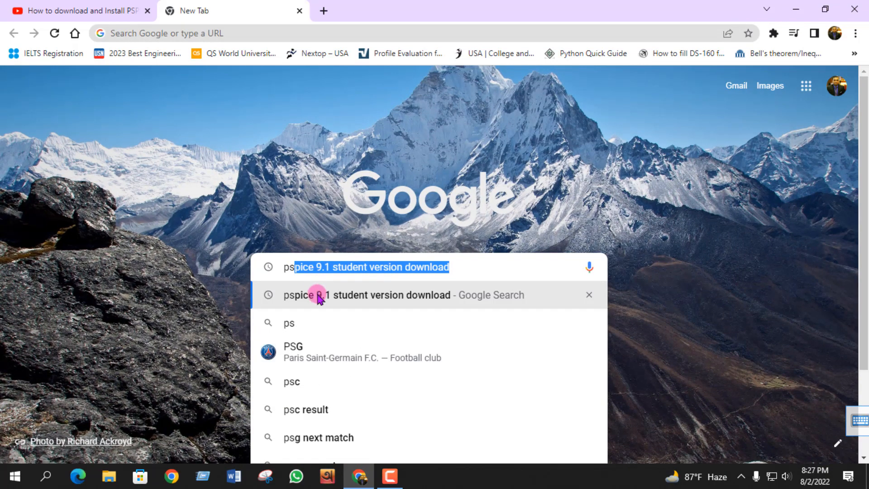
{"action": "left_click", "coordinate": [319, 295]}
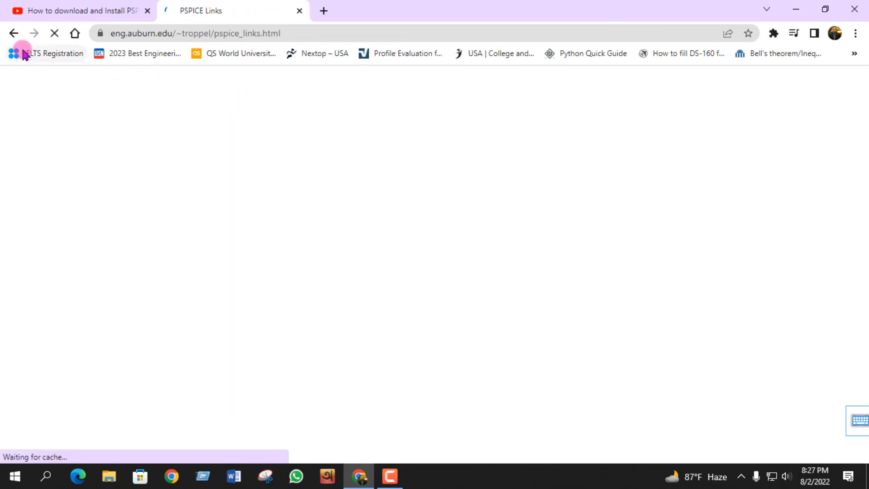
{"action": "left_click", "coordinate": [17, 37]}
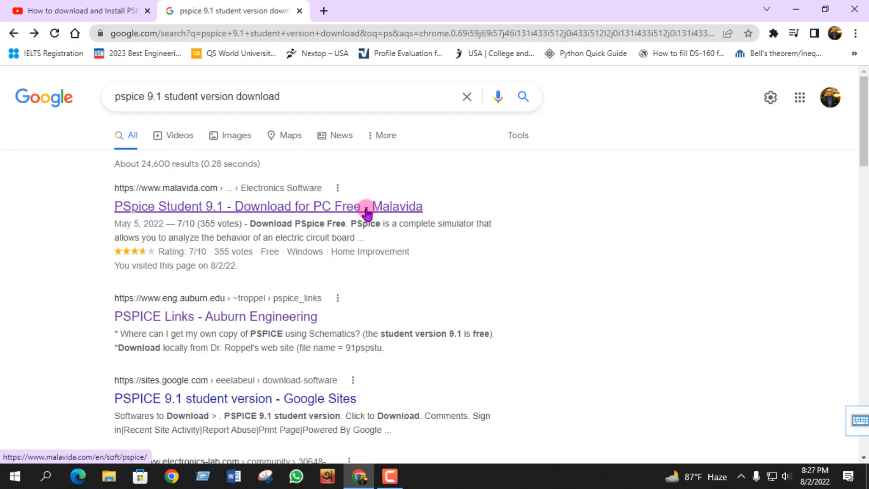
Step: Download PSpice Student 9.1 from the Malavida search result and keep the 91pspstu.exe file
{"action": "left_click", "coordinate": [318, 207]}
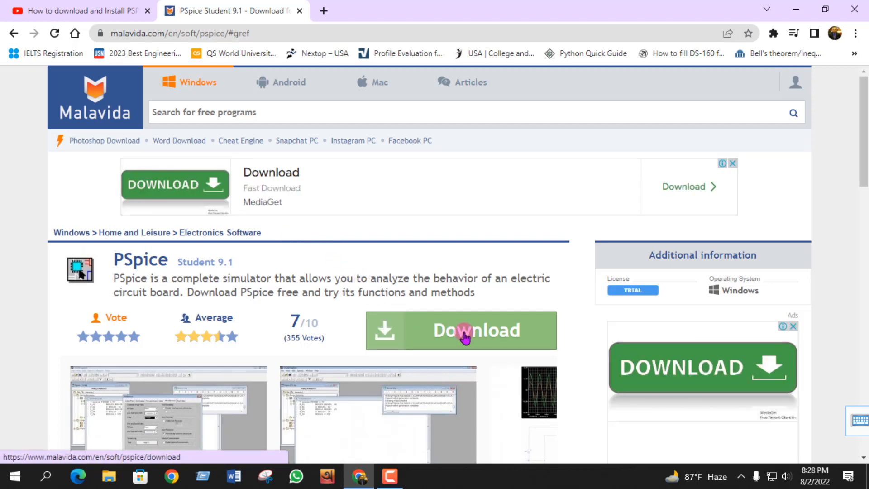
{"action": "left_click", "coordinate": [465, 337]}
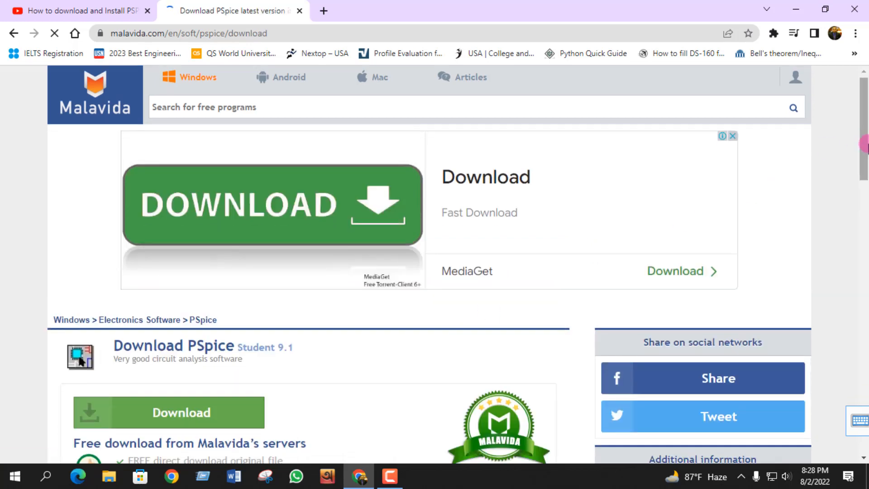
{"action": "left_click_drag", "start_coordinate": [865, 144], "coordinate": [859, 176]}
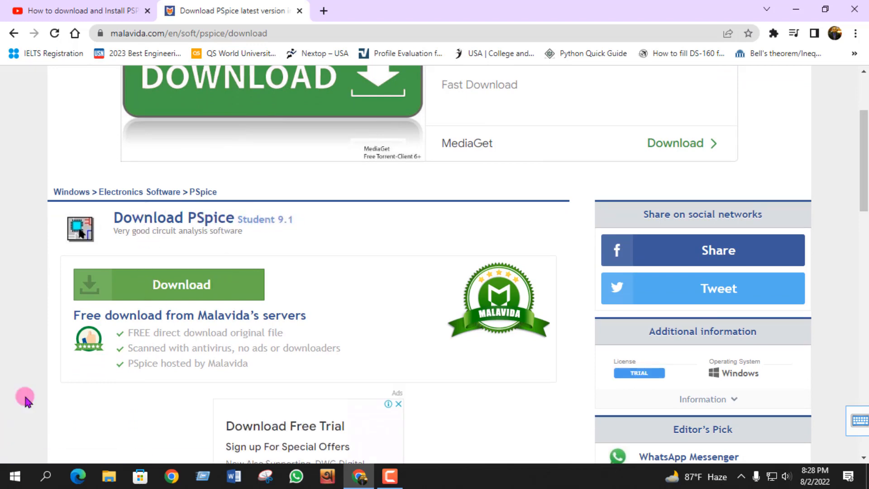
{"action": "left_click", "coordinate": [186, 285]}
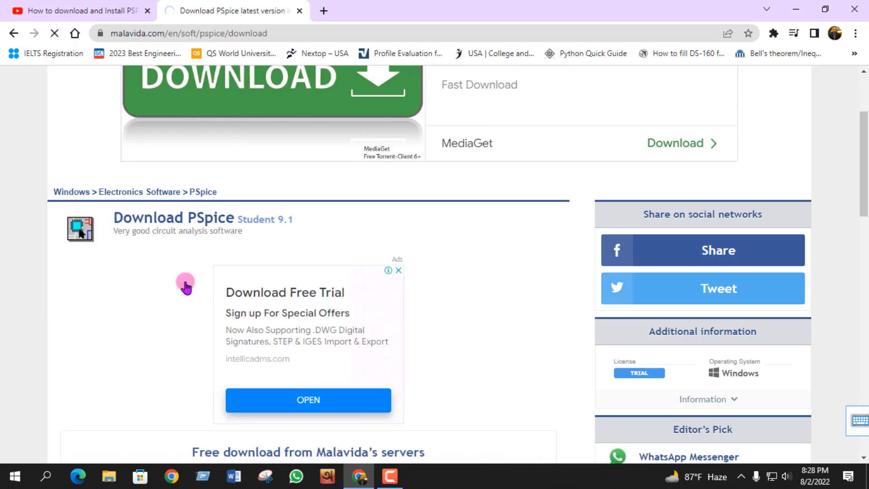
{"action": "left_click_drag", "start_coordinate": [865, 130], "coordinate": [865, 166]}
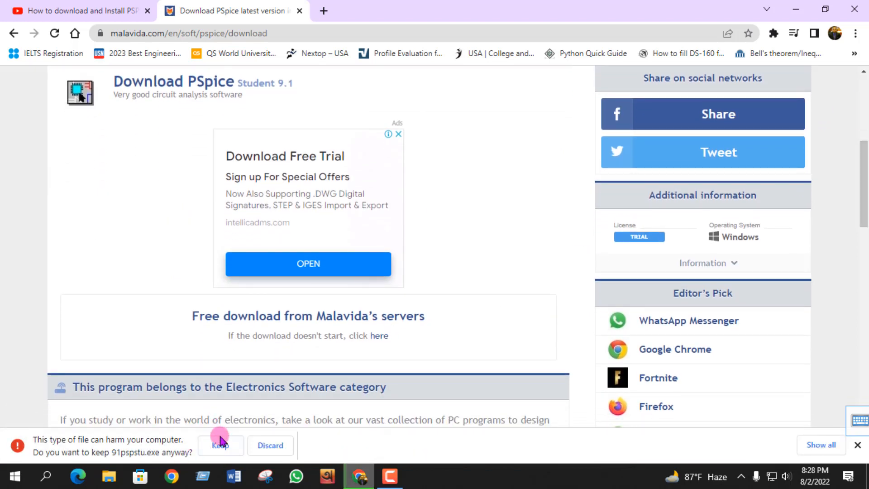
{"action": "left_click", "coordinate": [220, 444]}
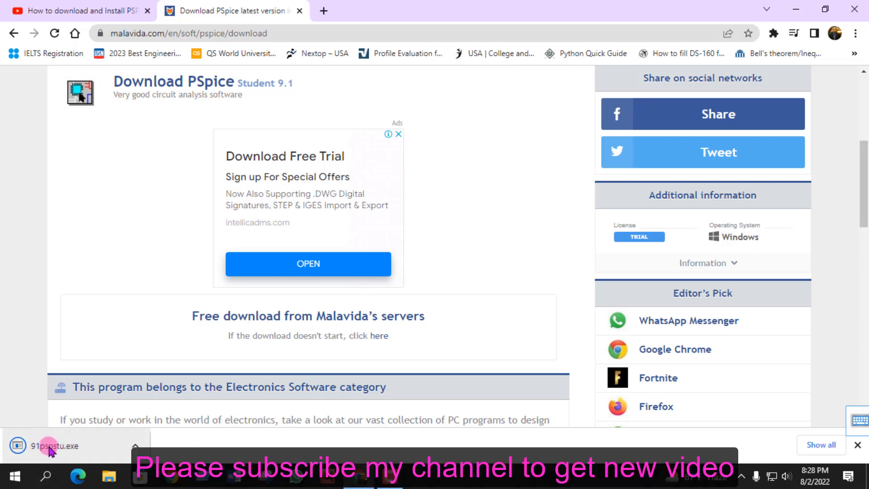
Step: Show the downloaded 91pspstu.exe in its folder and copy the file
{"action": "left_click", "coordinate": [135, 448]}
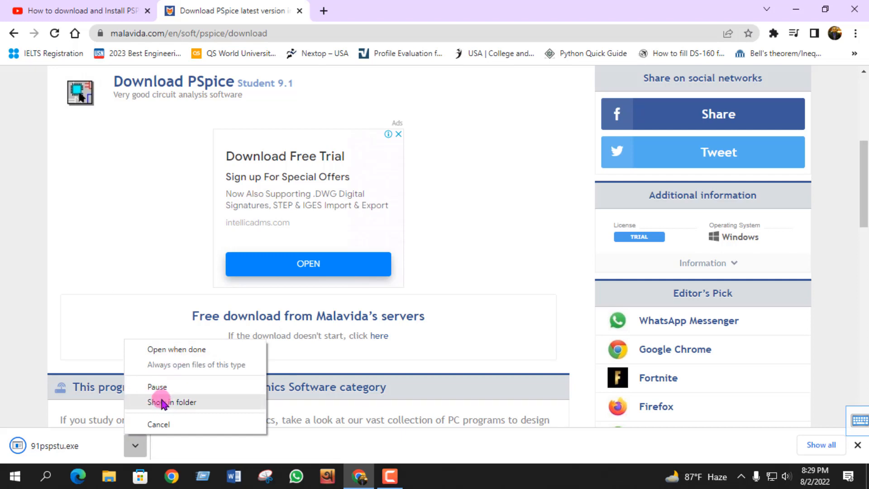
{"action": "left_click", "coordinate": [187, 402]}
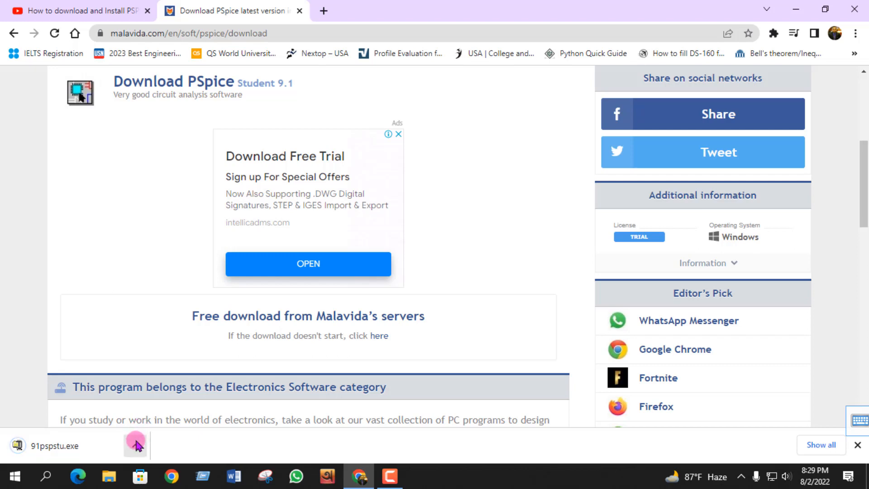
{"action": "left_click", "coordinate": [134, 448]}
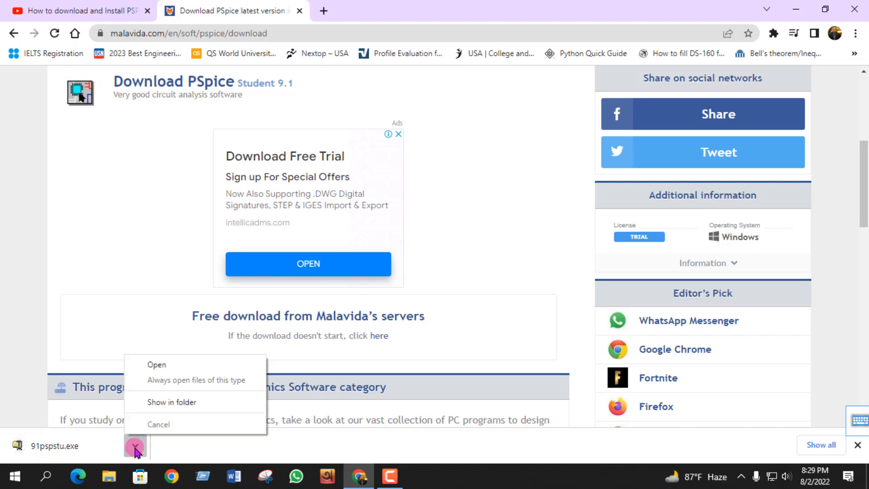
{"action": "left_click", "coordinate": [159, 408]}
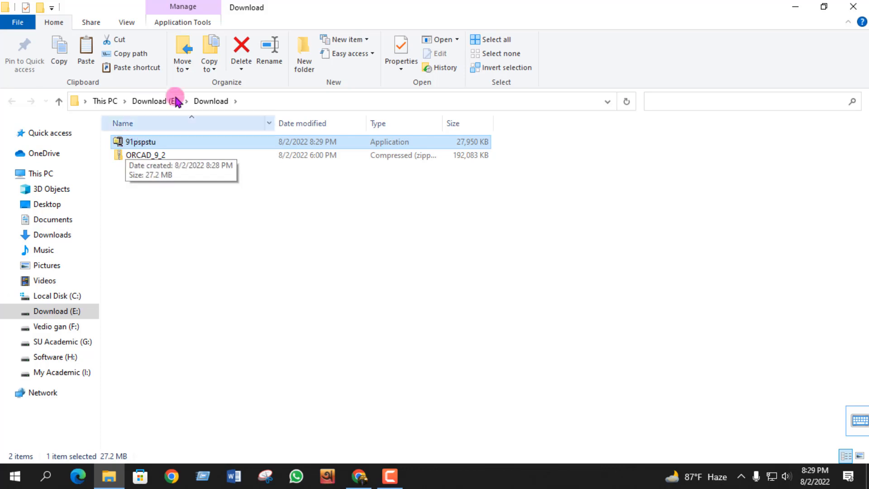
{"action": "double_click", "coordinate": [142, 144]}
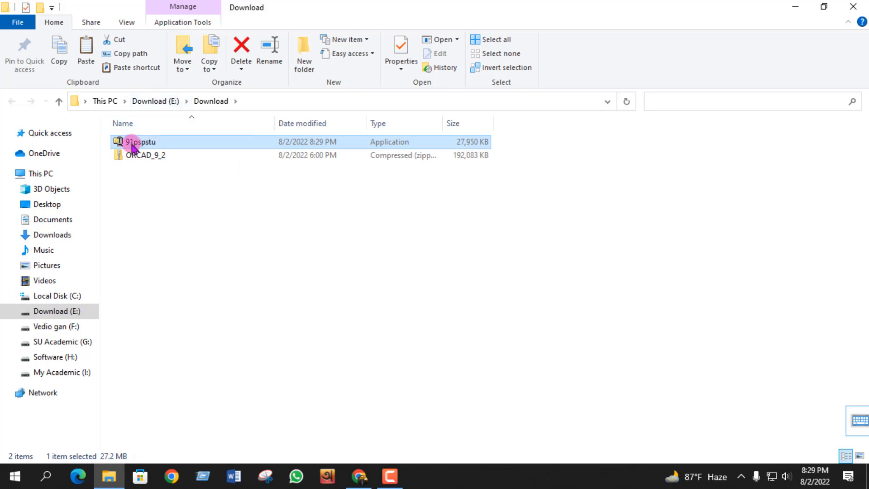
{"action": "right_click", "coordinate": [161, 144]}
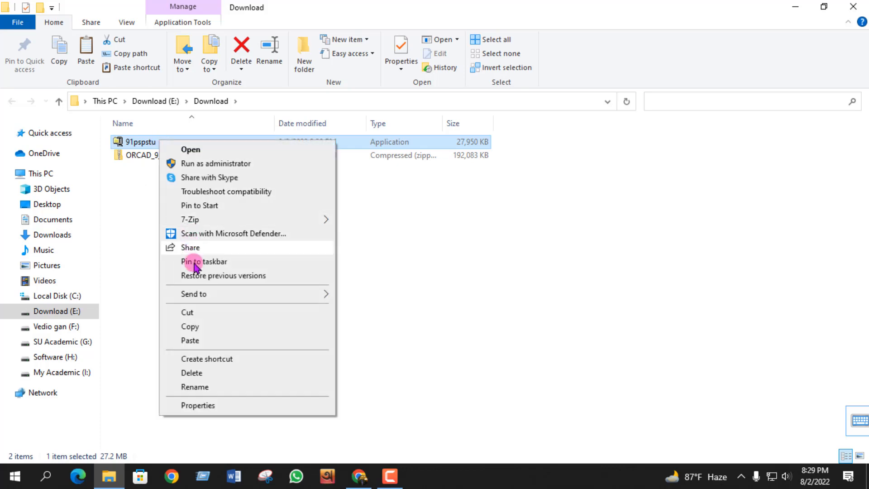
{"action": "left_click", "coordinate": [190, 327]}
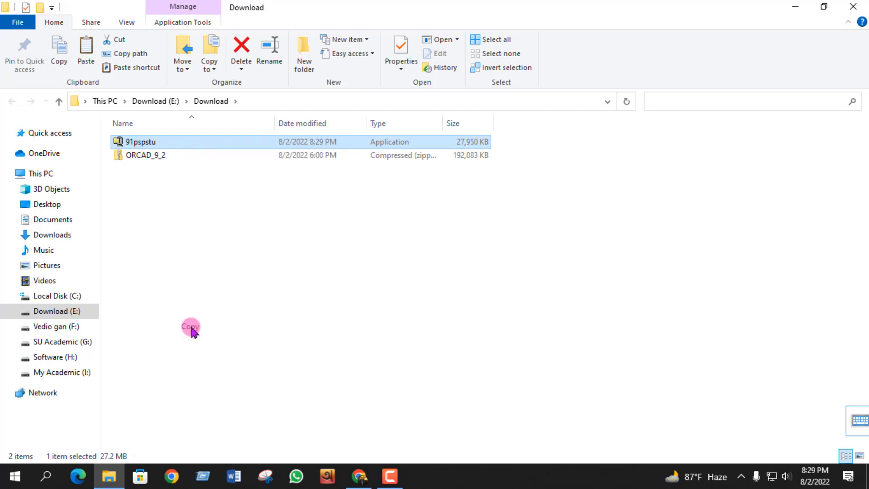
Step: Open the Recent Software folder on drive Software (H:), inside Driver & Software and customer
{"action": "left_click", "coordinate": [55, 358]}
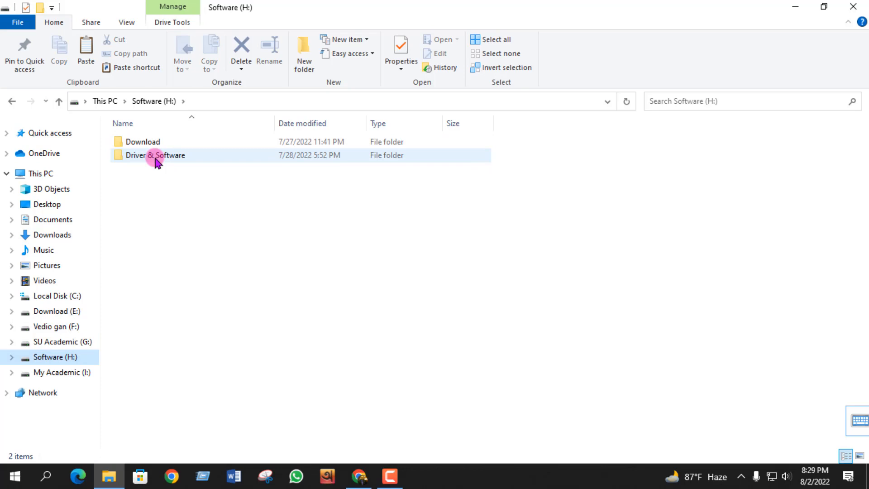
{"action": "double_click", "coordinate": [155, 162]}
{"action": "left_click", "coordinate": [156, 149]}
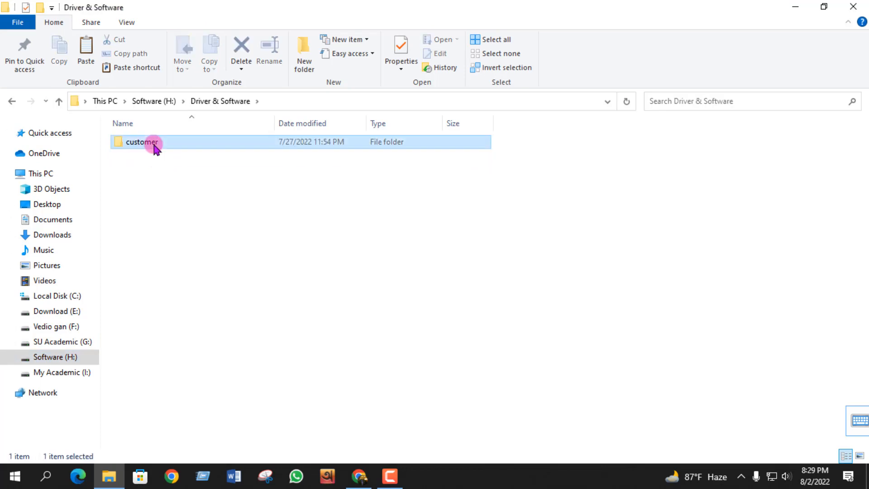
{"action": "double_click", "coordinate": [154, 144]}
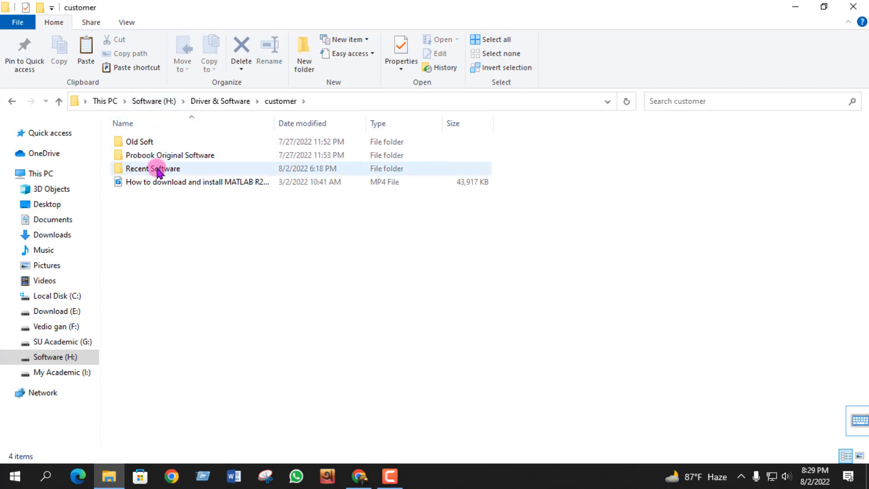
{"action": "double_click", "coordinate": [156, 169]}
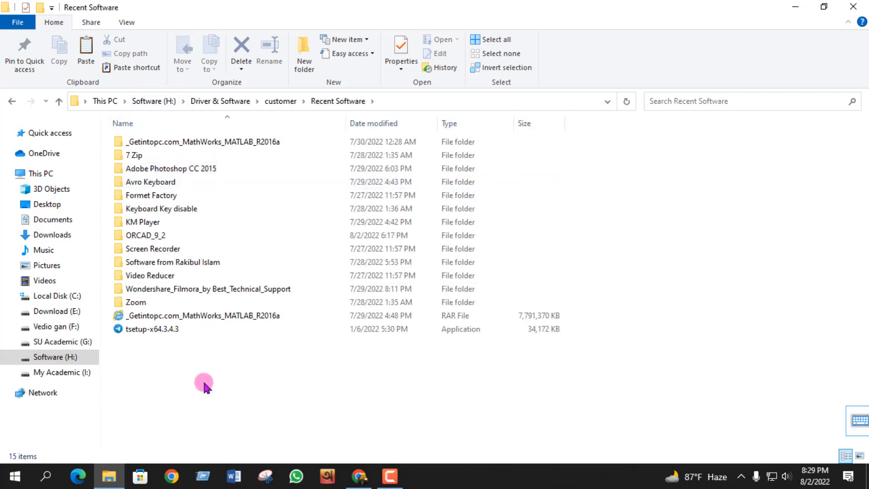
Step: Create a new folder named Pspice inside Recent Software
{"action": "right_click", "coordinate": [158, 380]}
{"action": "mouse_move", "coordinate": [185, 352]}
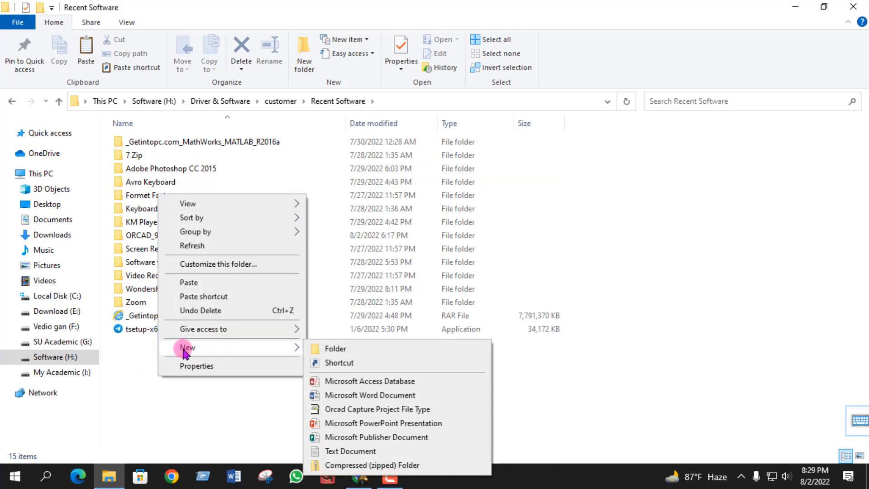
{"action": "left_click", "coordinate": [332, 348]}
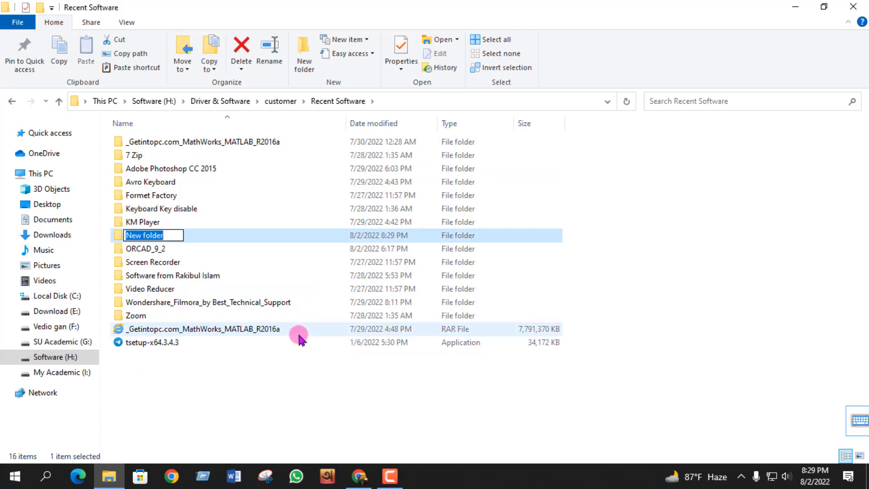
{"action": "type", "text": "Pspice"}
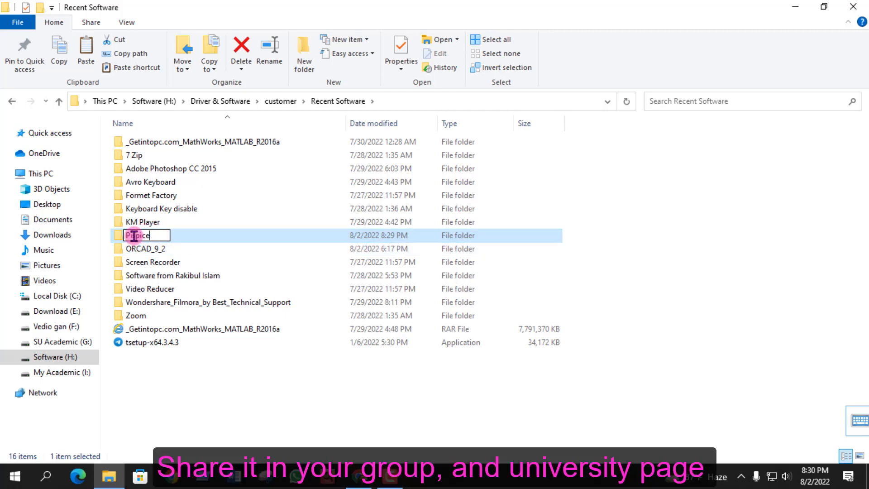
{"action": "key", "text": "BackSpace"}
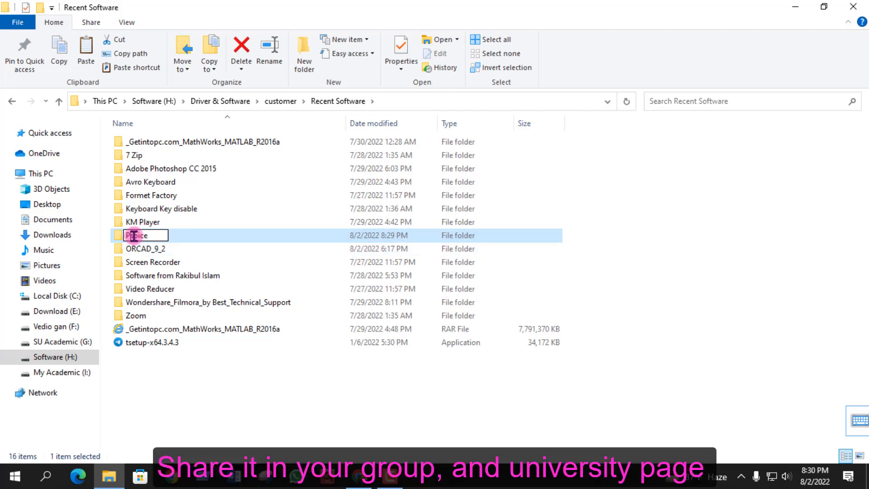
{"action": "key", "text": "Return"}
Step: Open the Pspice folder and paste the copied 91pspstu application into it
{"action": "left_click", "coordinate": [185, 235]}
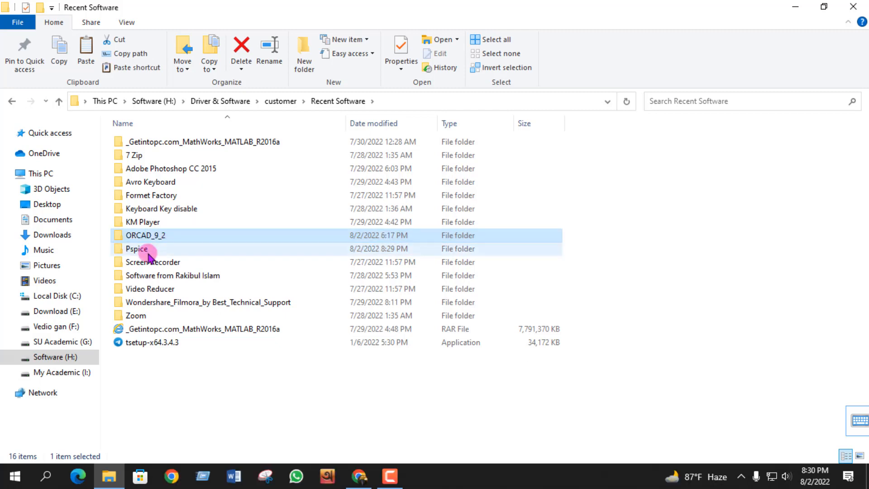
{"action": "double_click", "coordinate": [141, 249]}
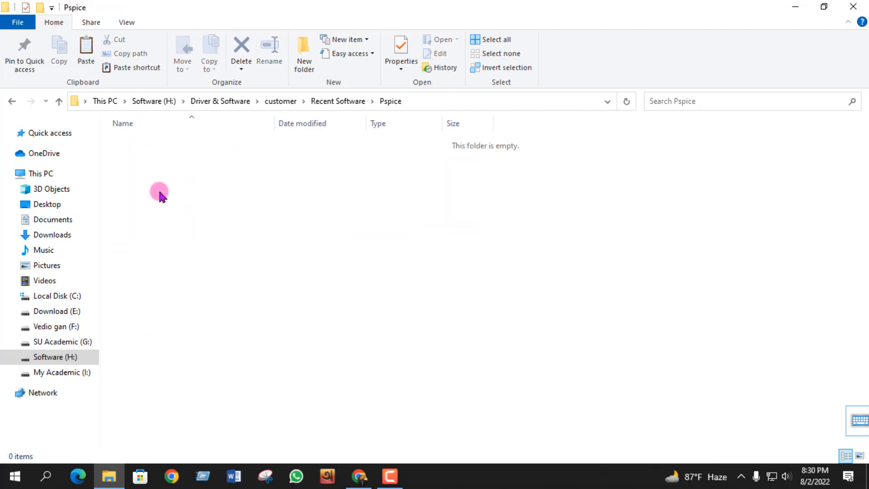
{"action": "right_click", "coordinate": [160, 192]}
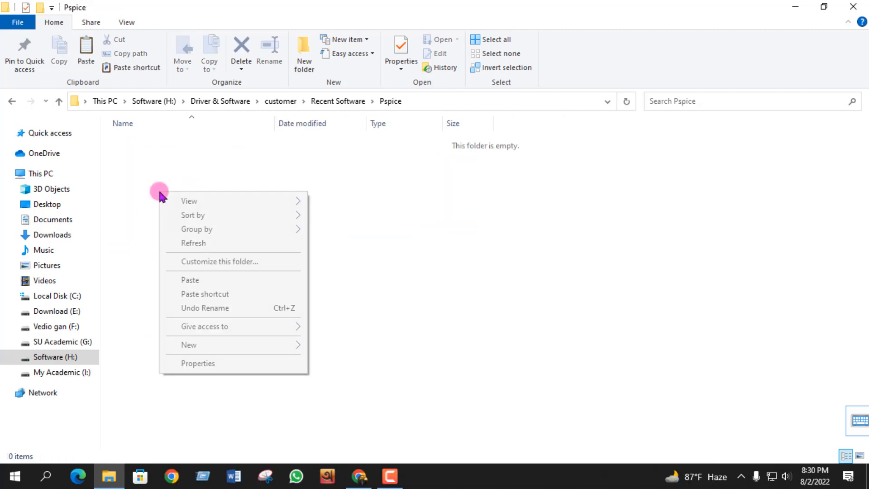
{"action": "left_click", "coordinate": [191, 280]}
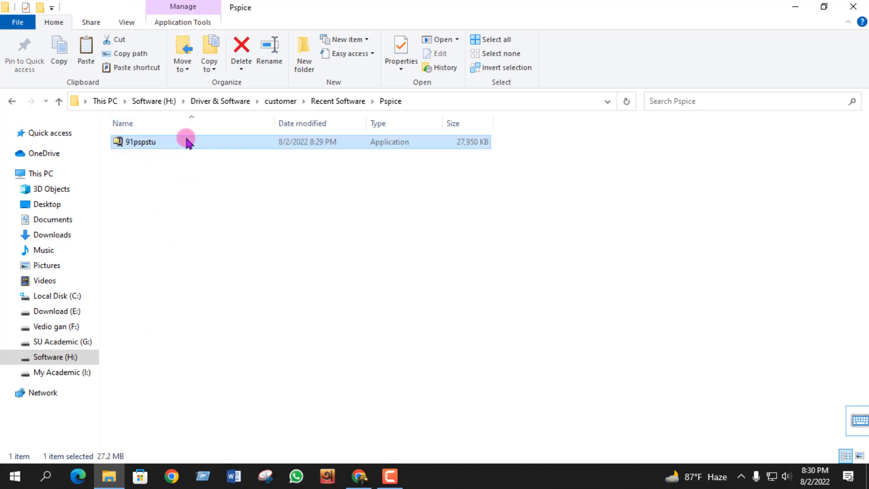
Step: Extract the 91pspstu application with 7-Zip into a 91pspstu subfolder of Pspice, and close the extraction report
{"action": "right_click", "coordinate": [146, 142]}
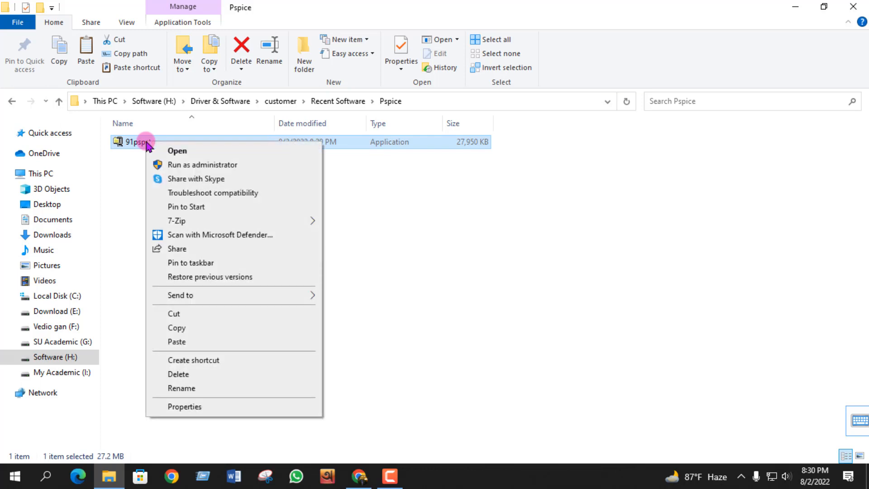
{"action": "mouse_move", "coordinate": [179, 222]}
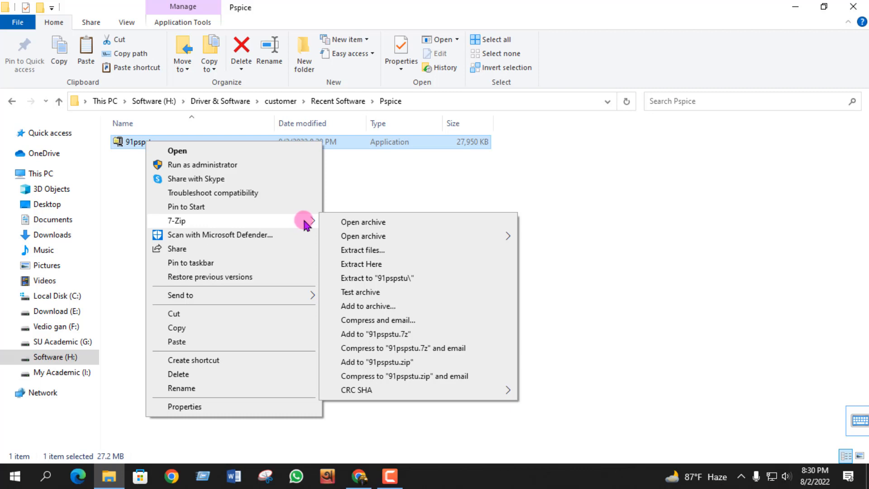
{"action": "left_click", "coordinate": [372, 250]}
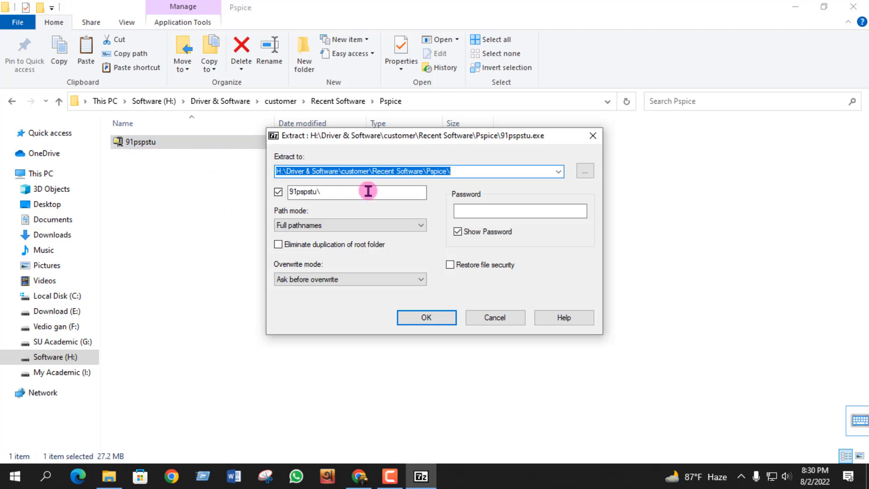
{"action": "left_click", "coordinate": [428, 318]}
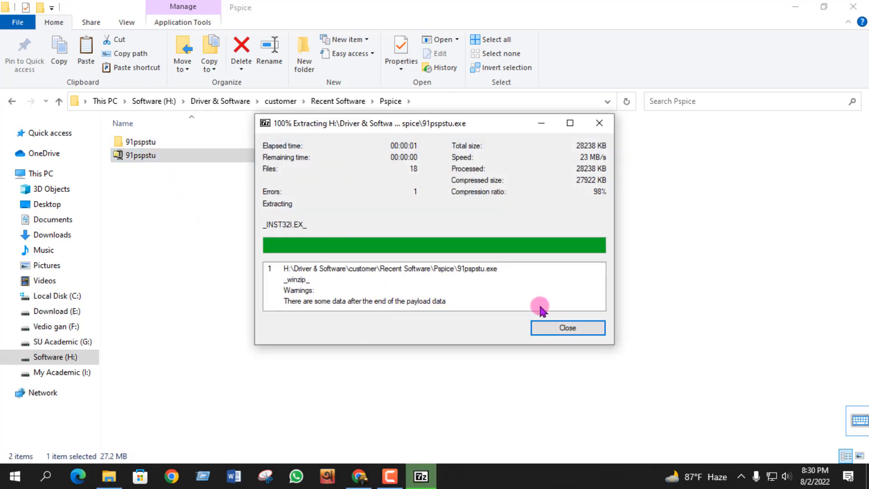
{"action": "left_click", "coordinate": [565, 327]}
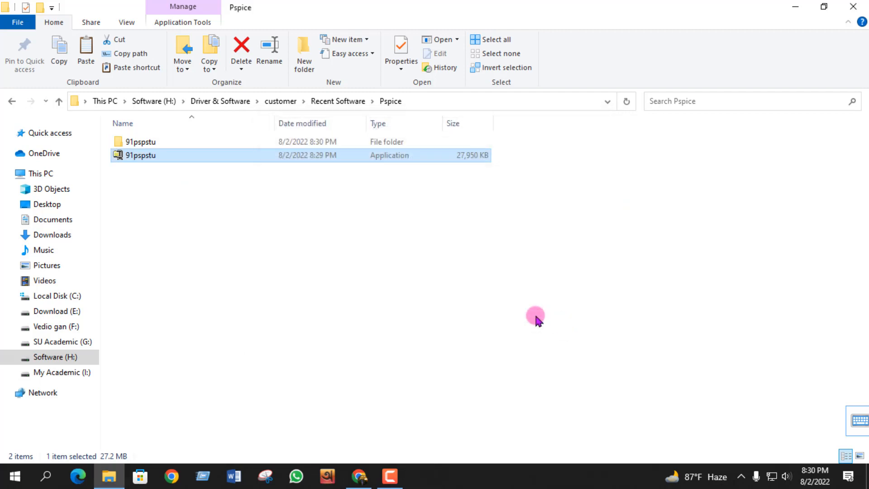
Step: Delete the 91pspstu application from the Pspice folder and open the extracted 91pspstu subfolder
{"action": "right_click", "coordinate": [175, 155]}
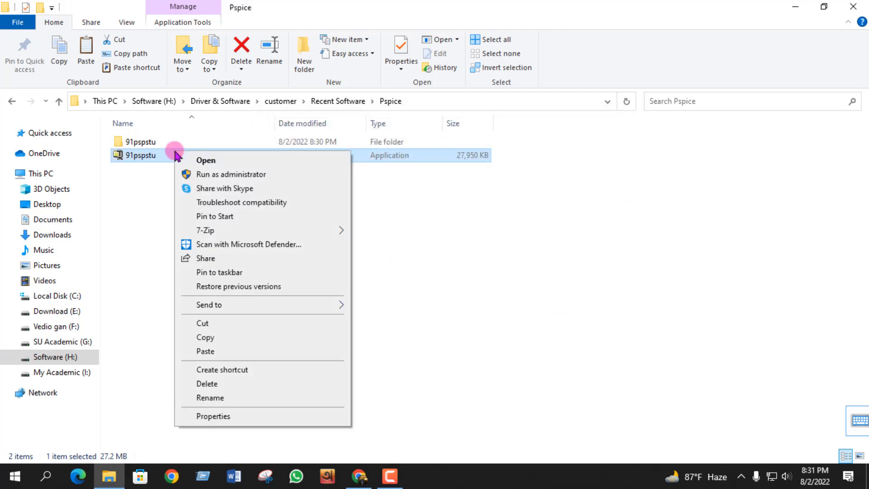
{"action": "left_click", "coordinate": [219, 383]}
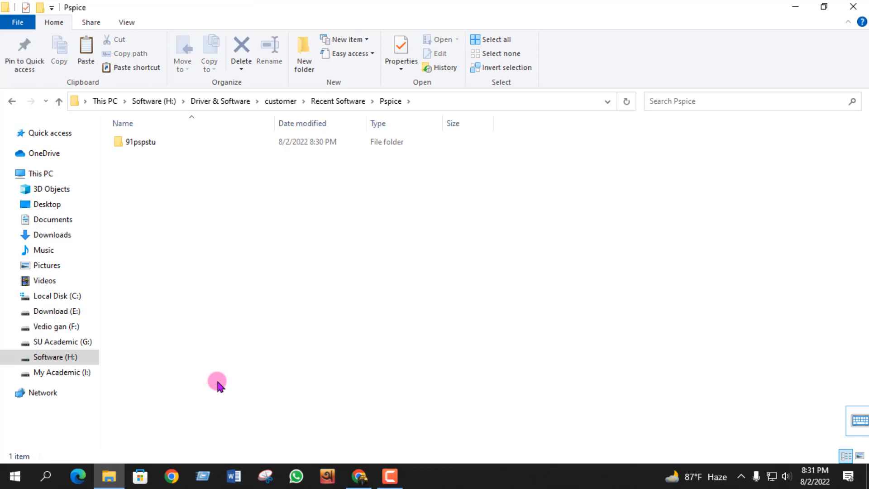
{"action": "double_click", "coordinate": [152, 148]}
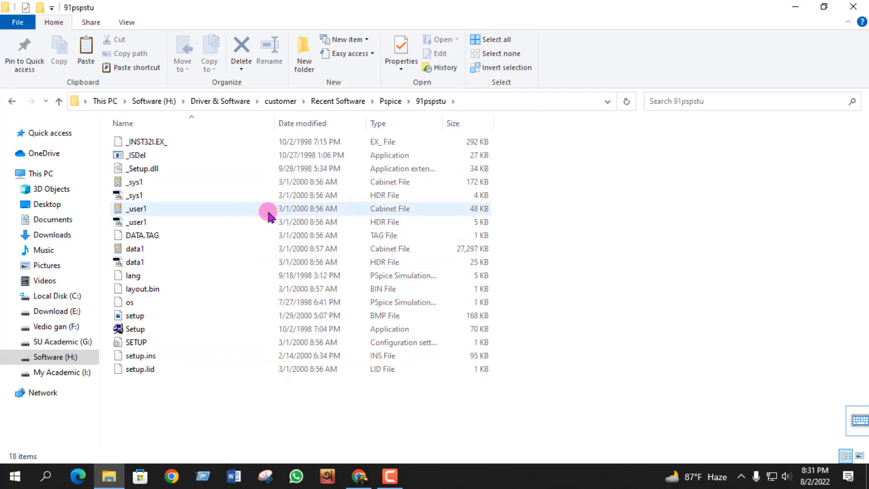
{"action": "left_click", "coordinate": [150, 328]}
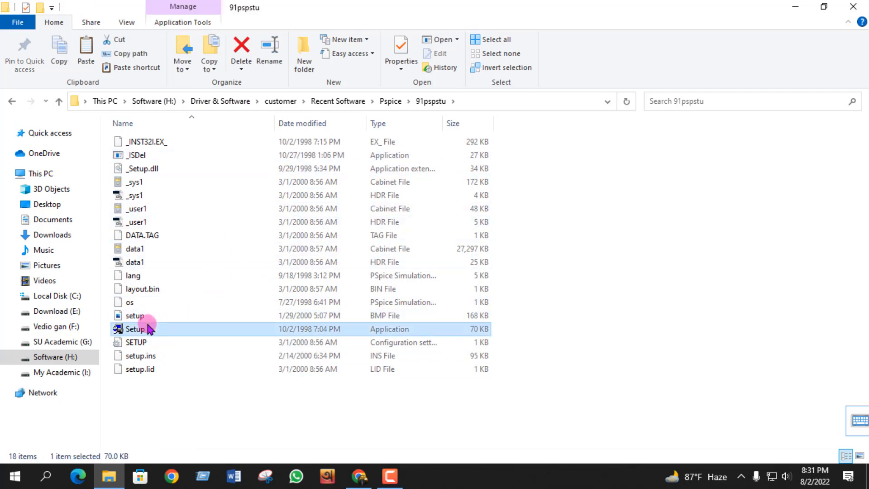
{"action": "double_click", "coordinate": [150, 329]}
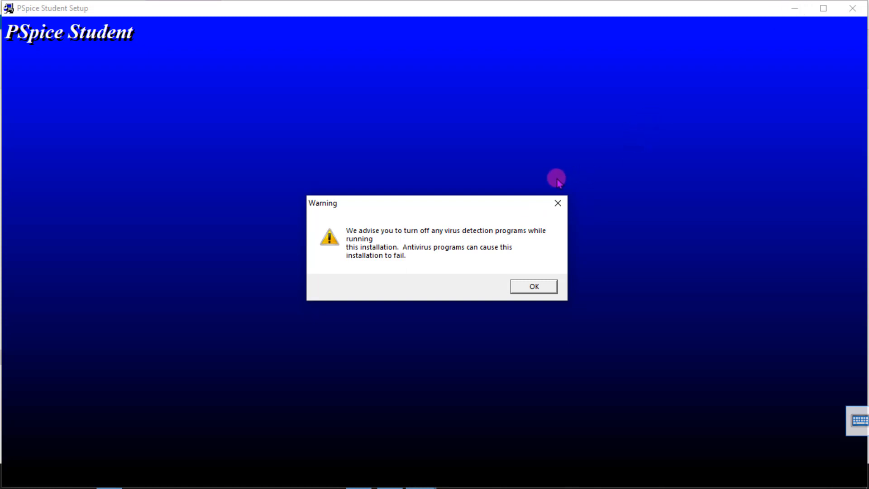
{"action": "left_click", "coordinate": [557, 203]}
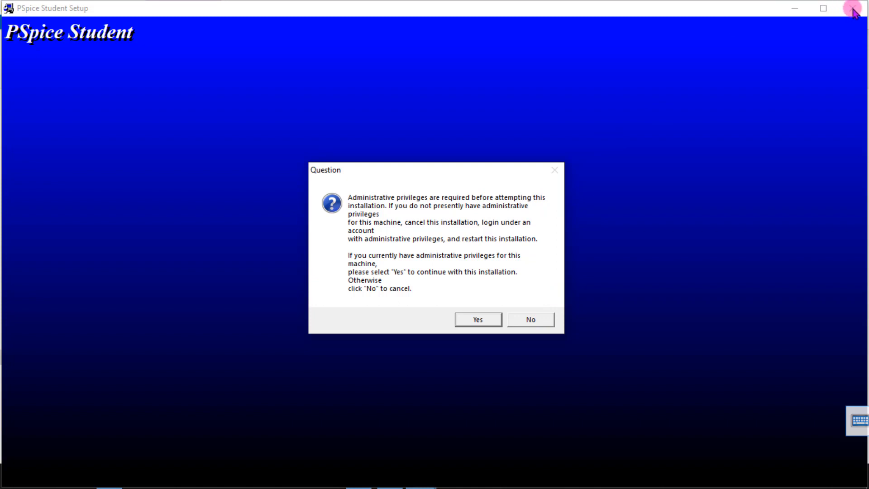
{"action": "left_click", "coordinate": [601, 82]}
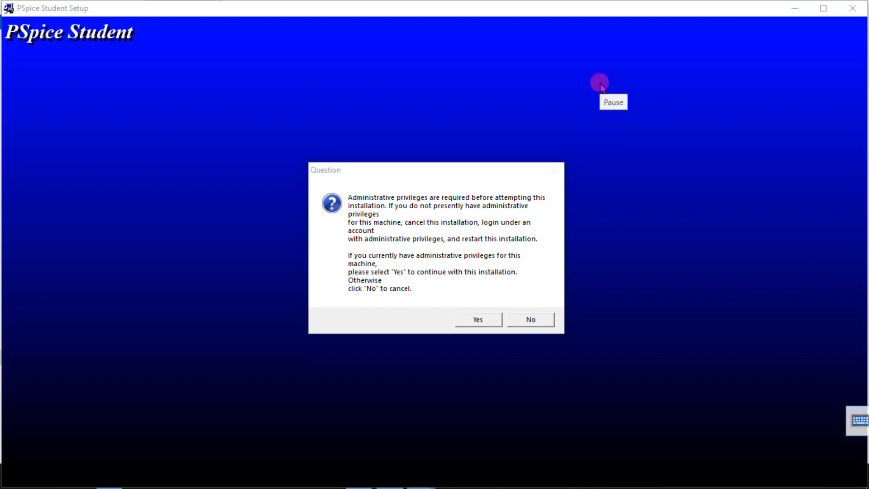
{"action": "left_click", "coordinate": [530, 320]}
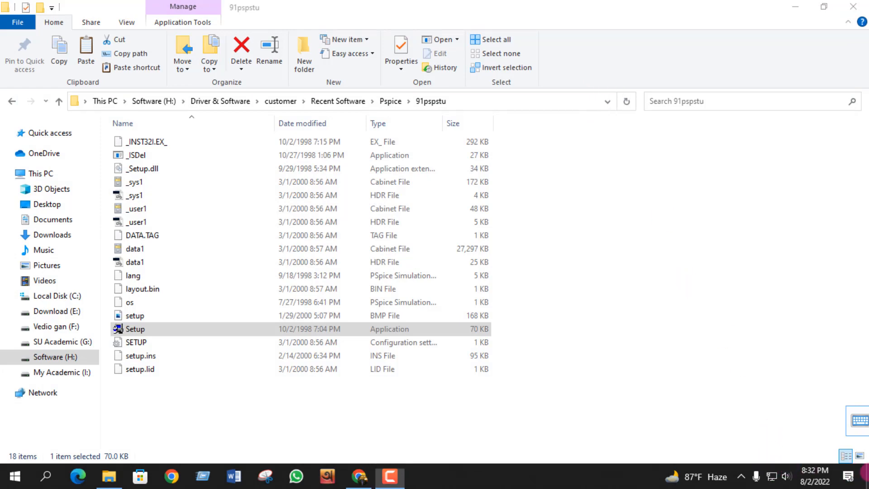
Step: Show the desktop and open the Virus & threat protection settings in Windows Security
{"action": "left_click", "coordinate": [867, 475]}
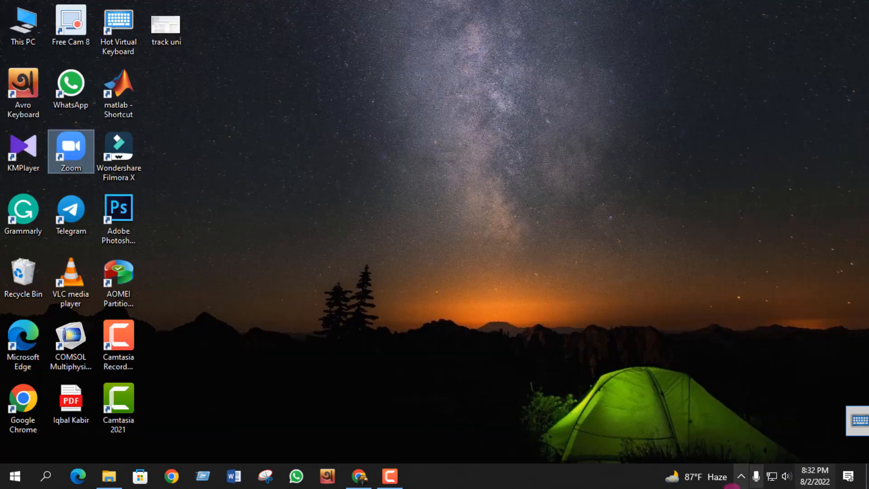
{"action": "left_click", "coordinate": [742, 477]}
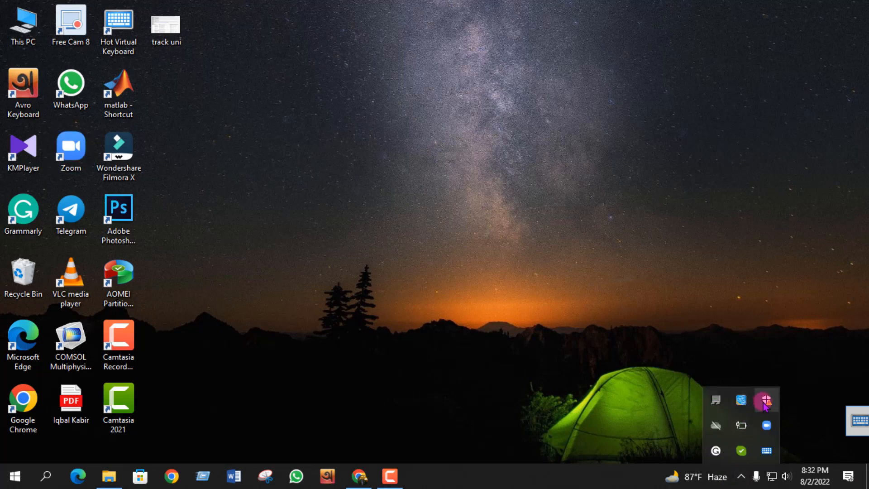
{"action": "left_click", "coordinate": [765, 402]}
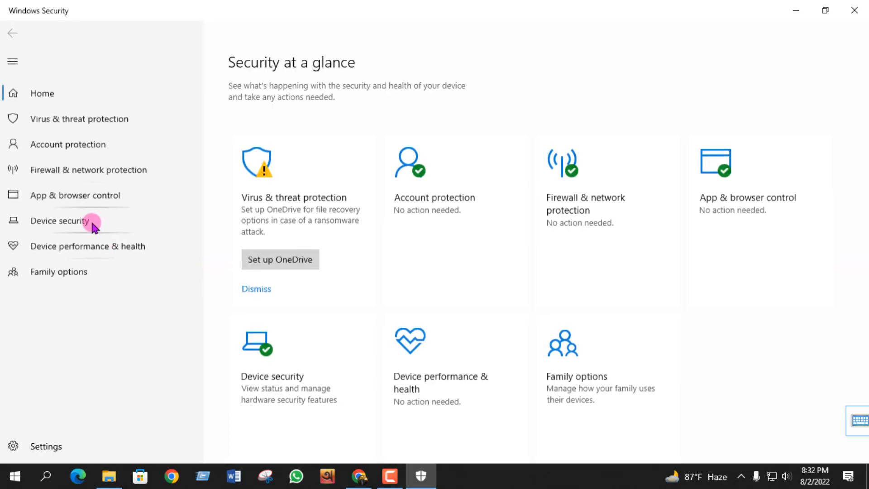
{"action": "left_click", "coordinate": [66, 121]}
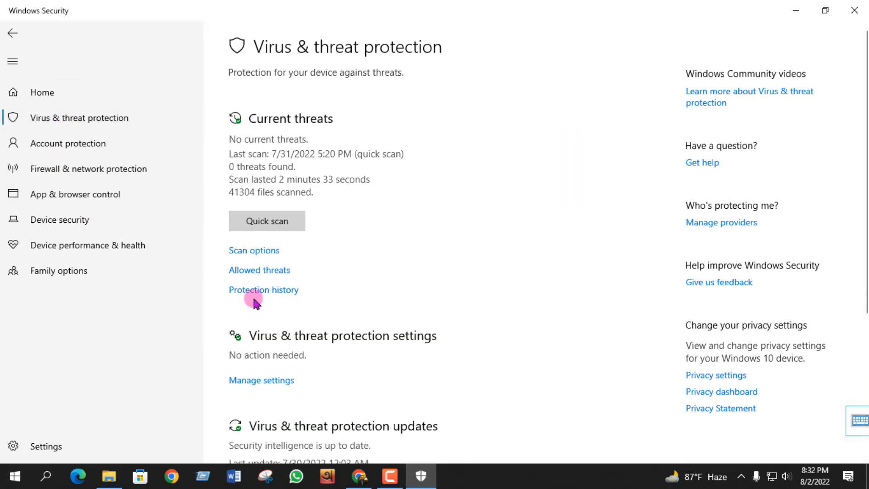
{"action": "left_click", "coordinate": [252, 384]}
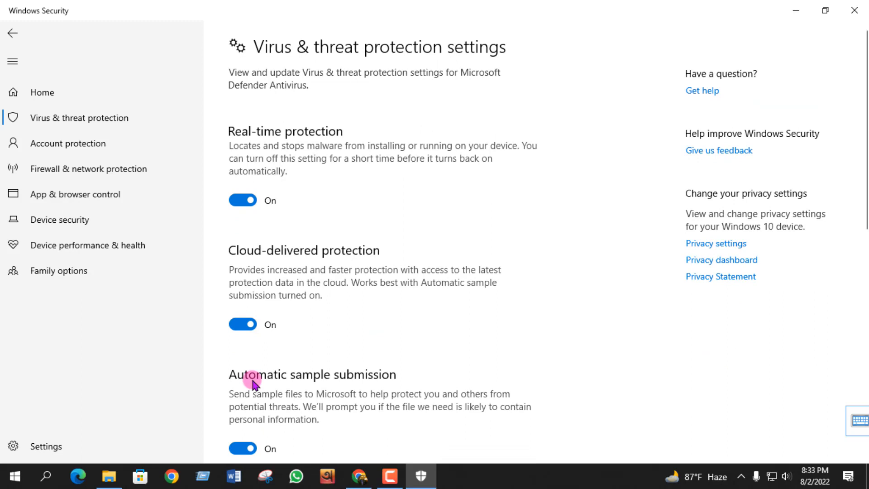
Step: Turn off Real-time protection, Cloud-delivered protection, Automatic sample submission and Tamper Protection, and close Windows Security
{"action": "left_click", "coordinate": [242, 202]}
{"action": "left_click", "coordinate": [240, 338]}
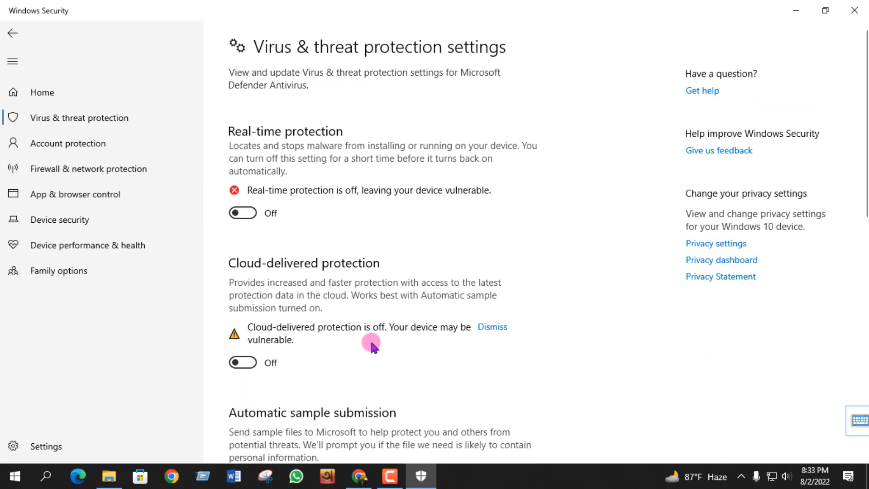
{"action": "scroll", "coordinate": [864, 178], "scroll_direction": "down", "scroll_amount": 5}
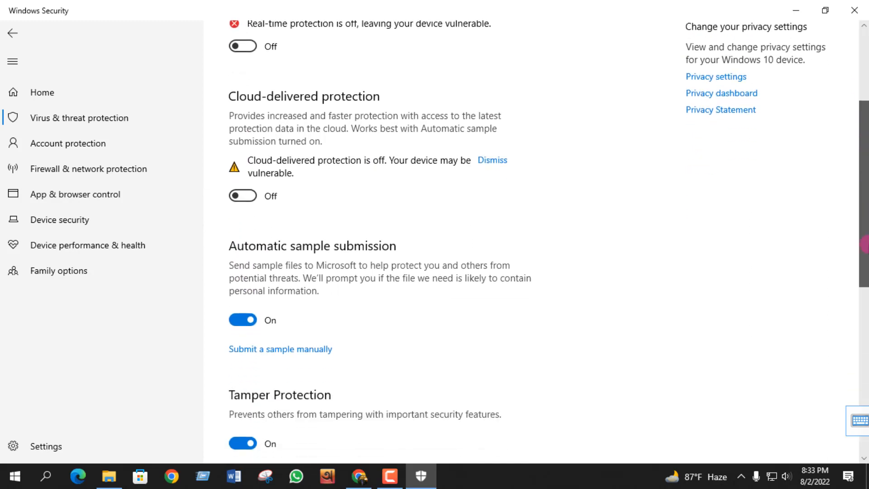
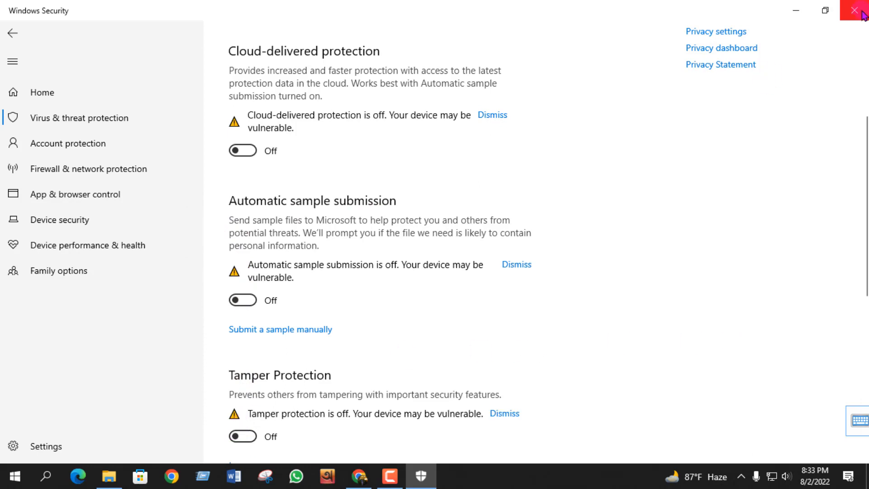
{"action": "left_click", "coordinate": [862, 14]}
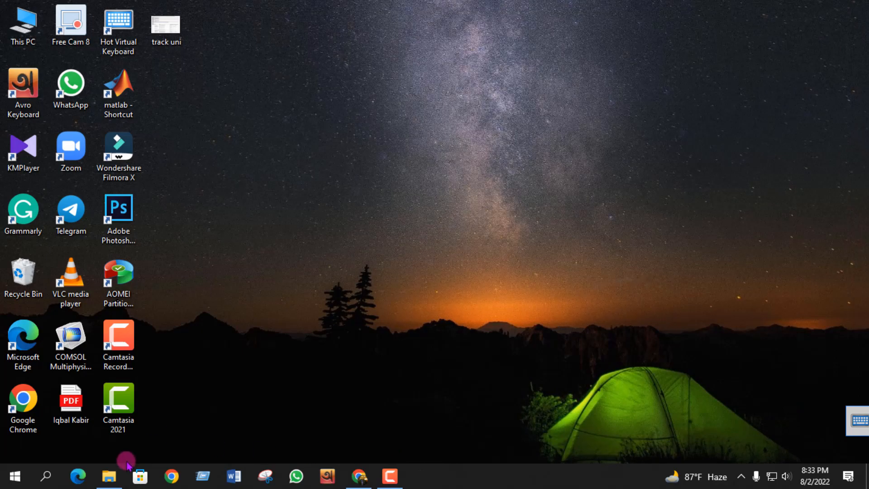
Step: Run the Setup application from the 91pspstu folder, accepting the antivirus warning and confirming administrative privileges
{"action": "left_click", "coordinate": [111, 478]}
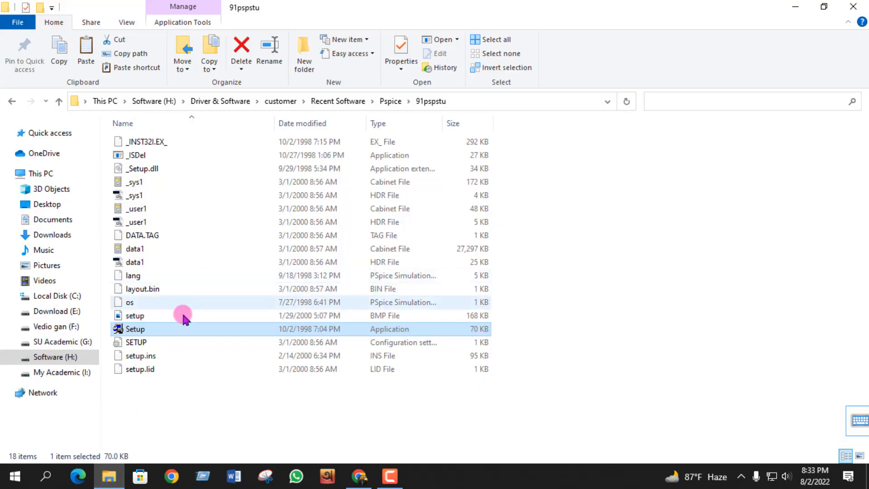
{"action": "double_click", "coordinate": [136, 329]}
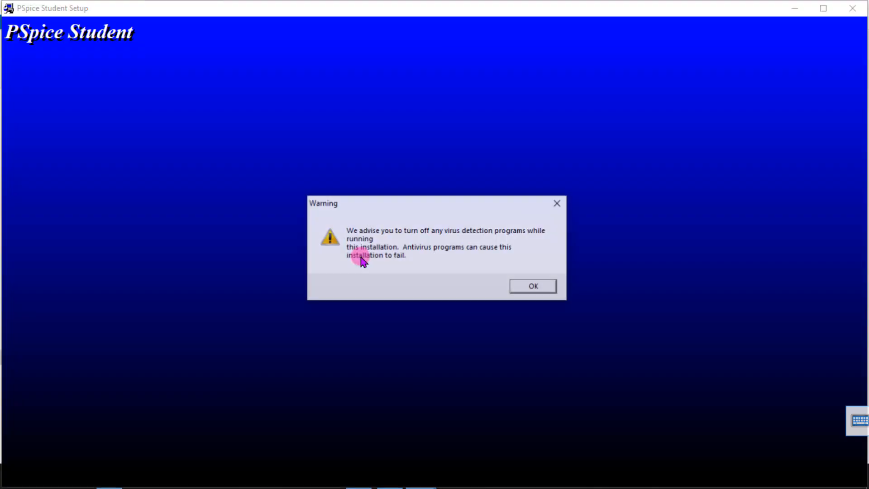
{"action": "left_click", "coordinate": [529, 287]}
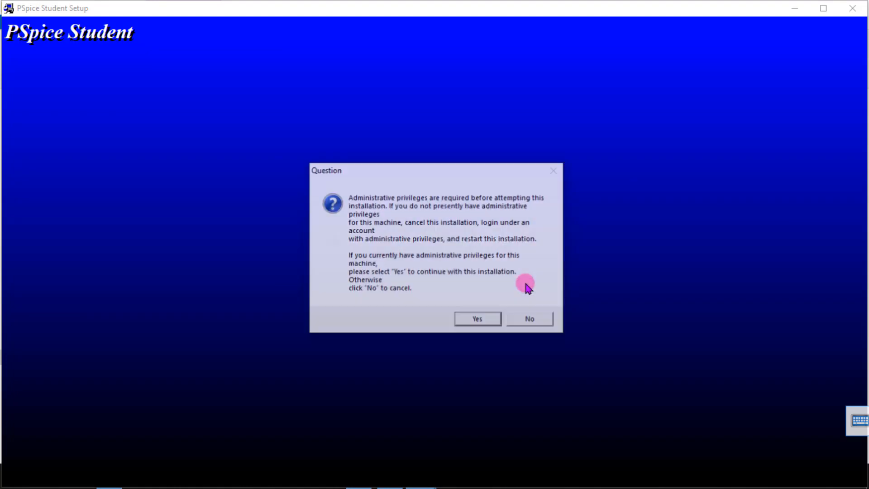
{"action": "left_click", "coordinate": [488, 322]}
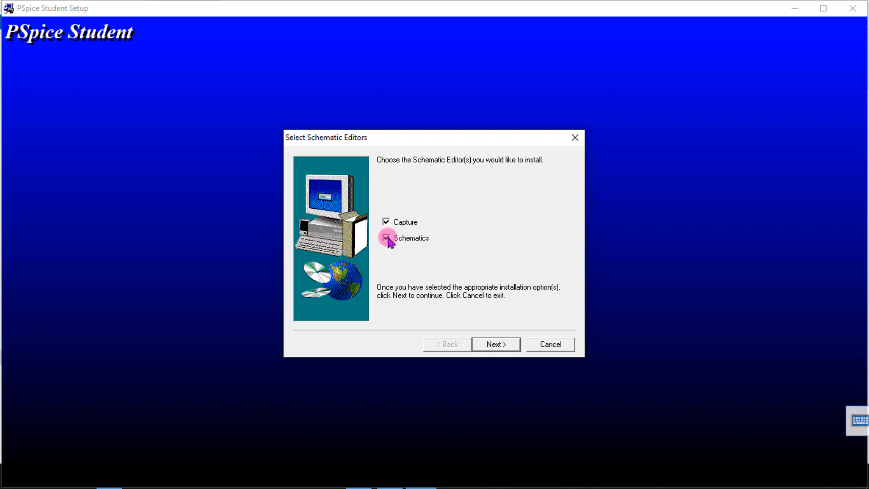
Step: Install Capture and Schematics into C:\Program Files\OrCAD_Demo with the program folder PSpice Student, and start copying the files
{"action": "left_click", "coordinate": [489, 346]}
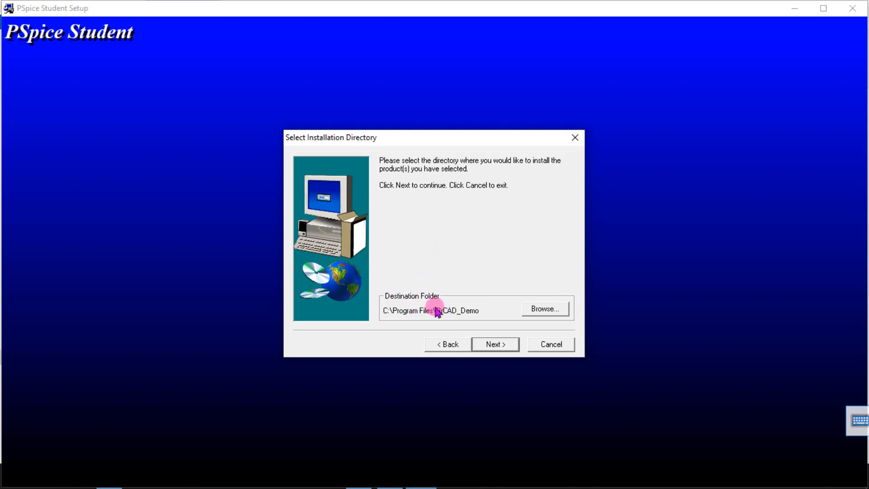
{"action": "left_click", "coordinate": [492, 348]}
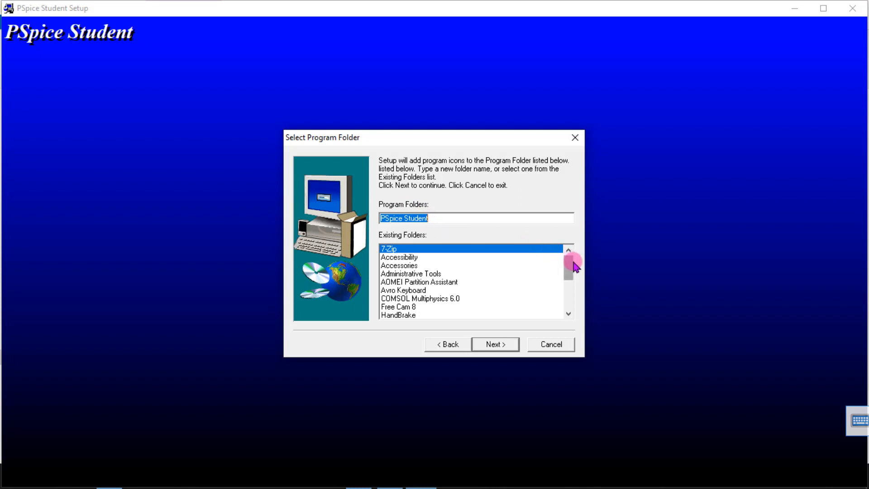
{"action": "left_click_drag", "start_coordinate": [572, 268], "coordinate": [567, 249]}
{"action": "left_click", "coordinate": [496, 344]}
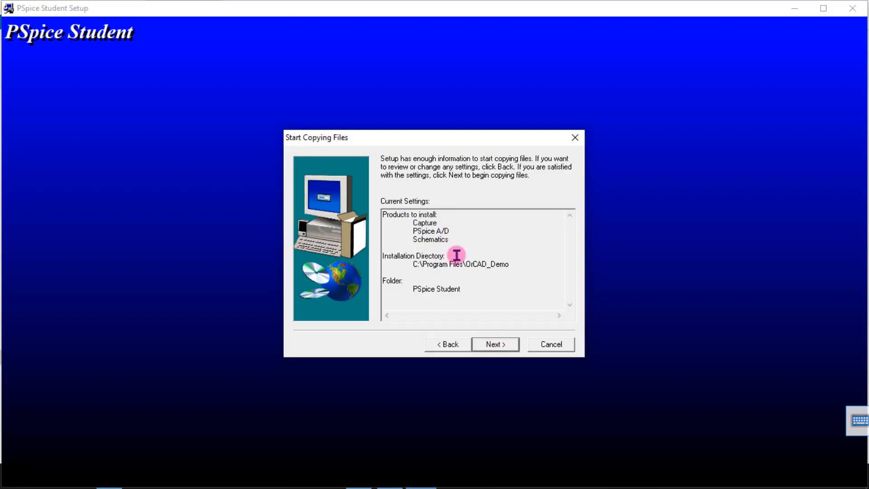
{"action": "left_click", "coordinate": [495, 345]}
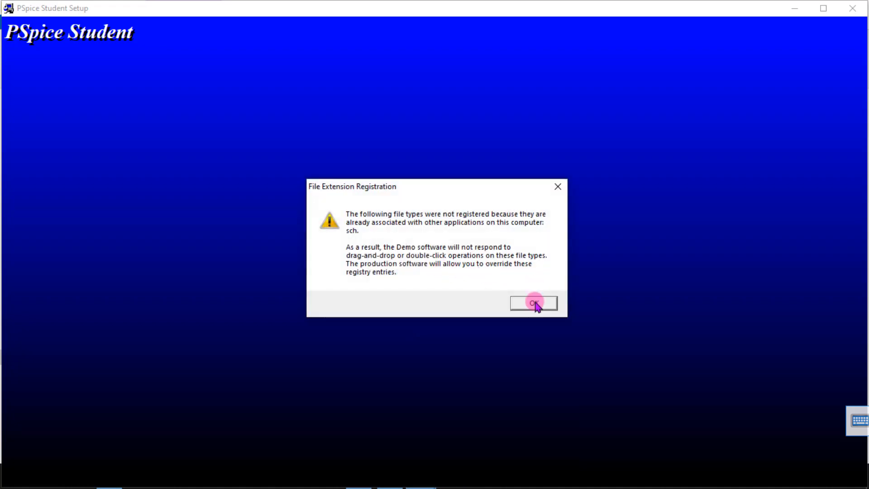
Step: Acknowledge the file extension notice, finish the setup without viewing the release notes, and close File Explorer
{"action": "left_click", "coordinate": [535, 304]}
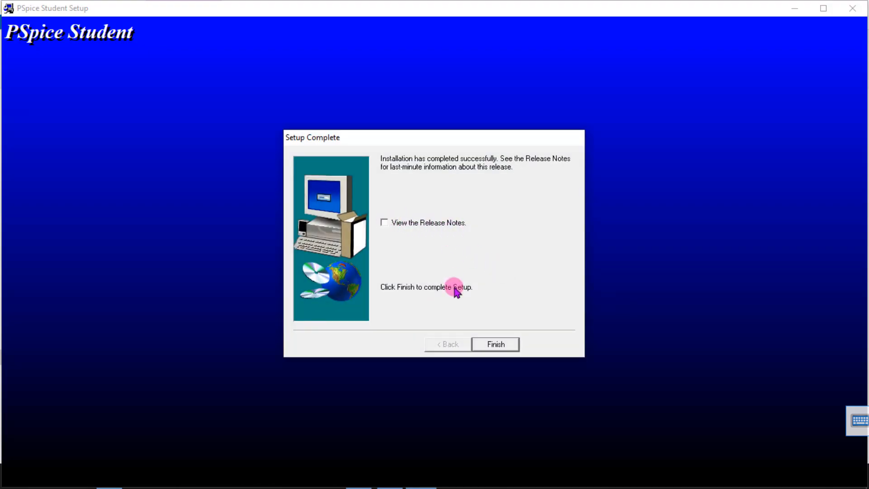
{"action": "left_click", "coordinate": [489, 345]}
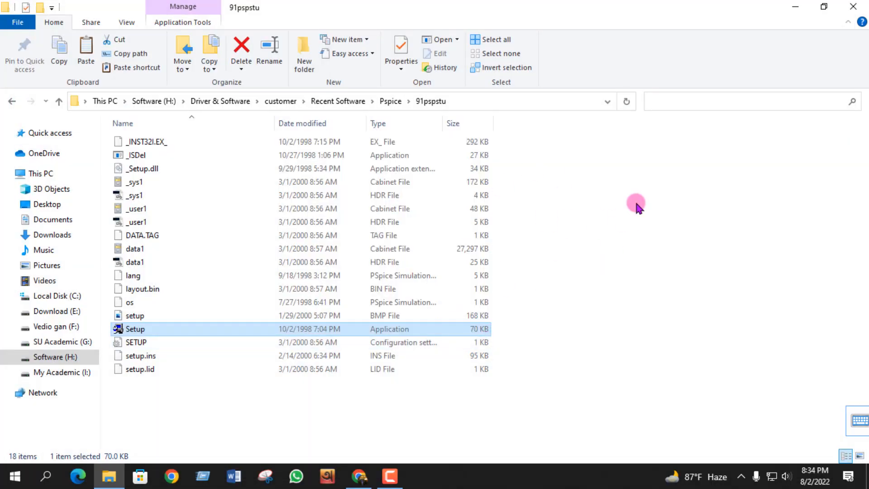
{"action": "left_click", "coordinate": [853, 6]}
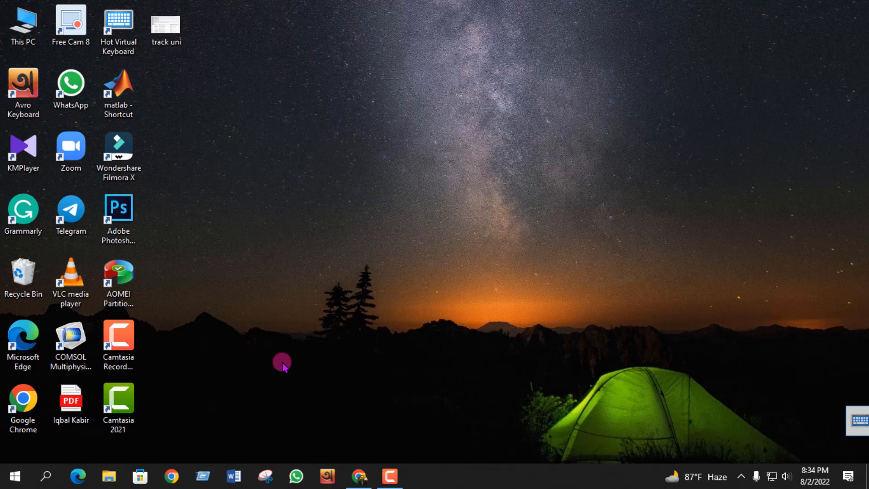
Step: Find the installed Schematics app by searching Windows for "sch", open it in a maximized window, and close it
{"action": "left_click", "coordinate": [47, 475]}
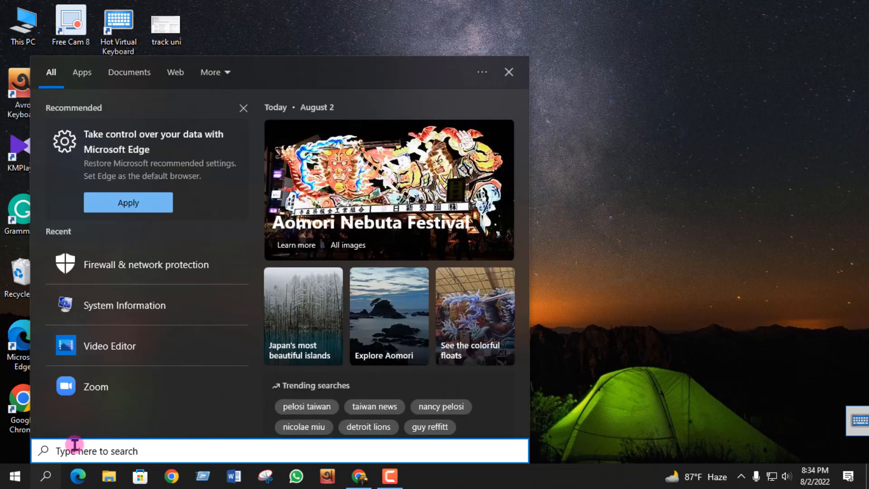
{"action": "type", "text": "ps"}
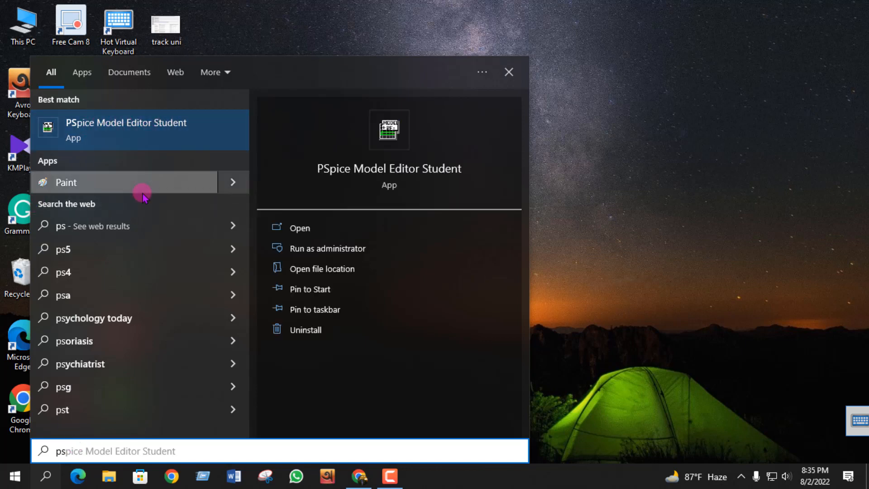
{"action": "key", "text": "BackSpace"}
{"action": "key", "text": "BackSpace"}
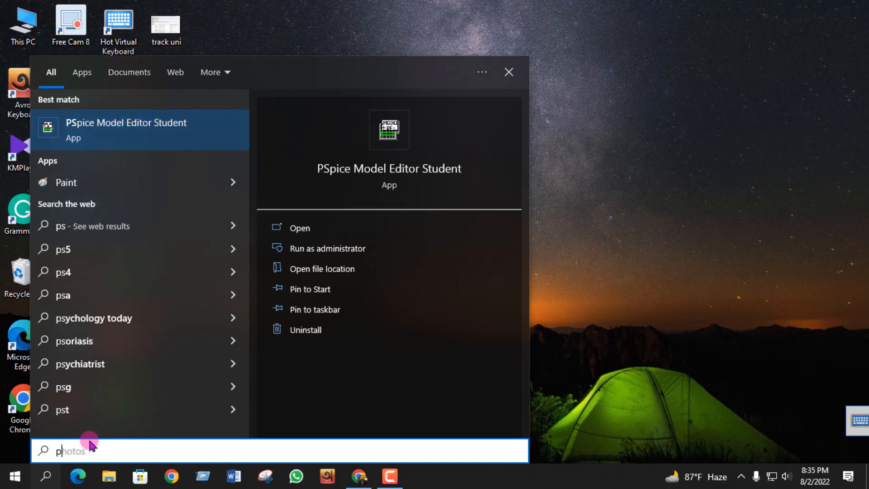
{"action": "type", "text": "sch"}
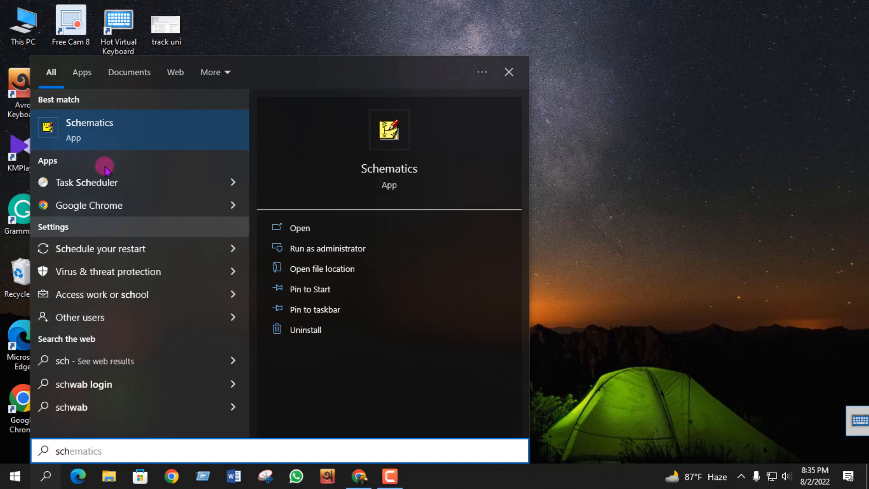
{"action": "left_click", "coordinate": [81, 130]}
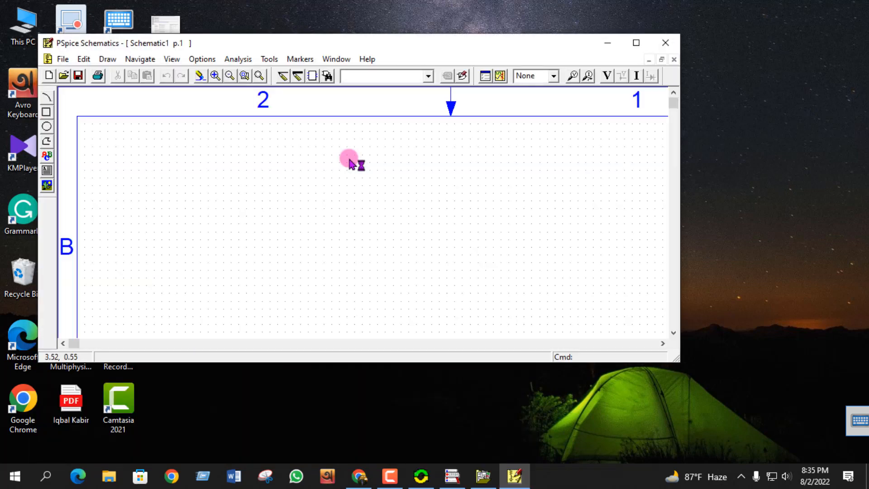
{"action": "left_click", "coordinate": [637, 43]}
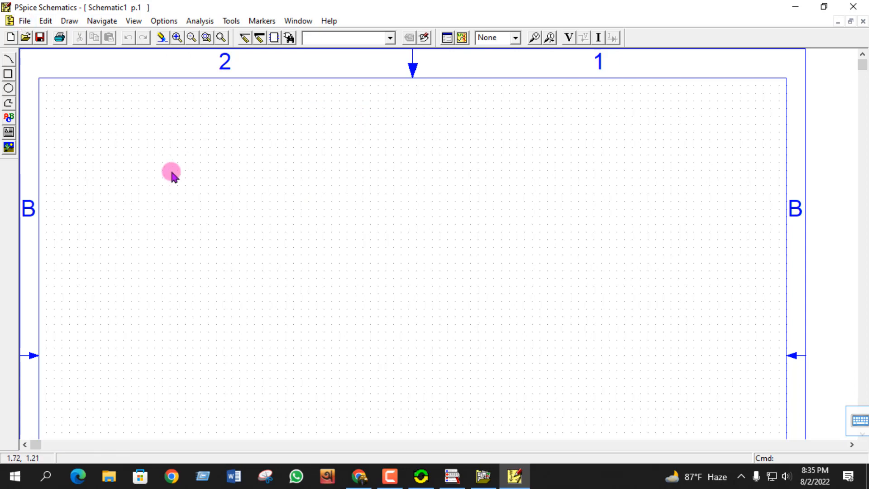
{"action": "left_click", "coordinate": [861, 6]}
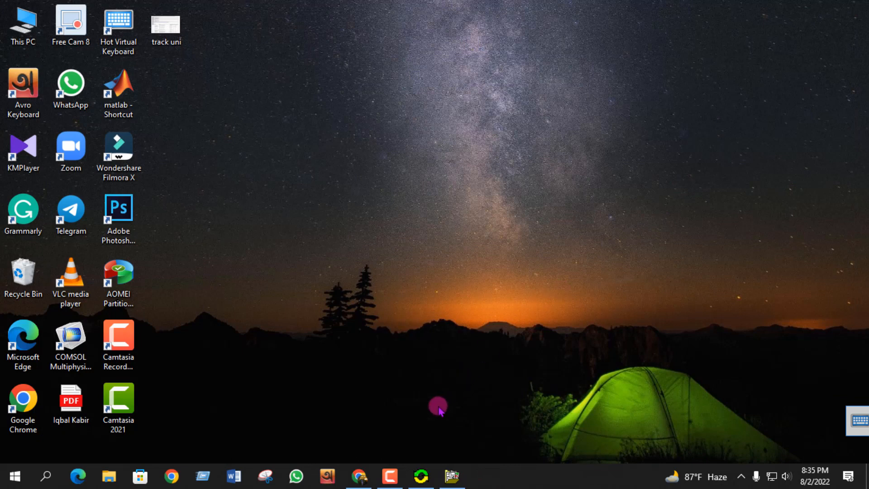
{"action": "mouse_move", "coordinate": [360, 480]}
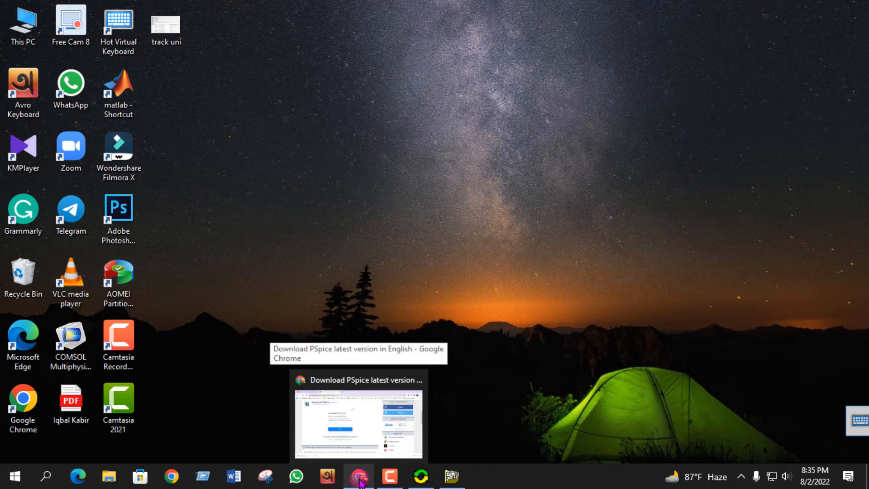
{"action": "left_click", "coordinate": [360, 479]}
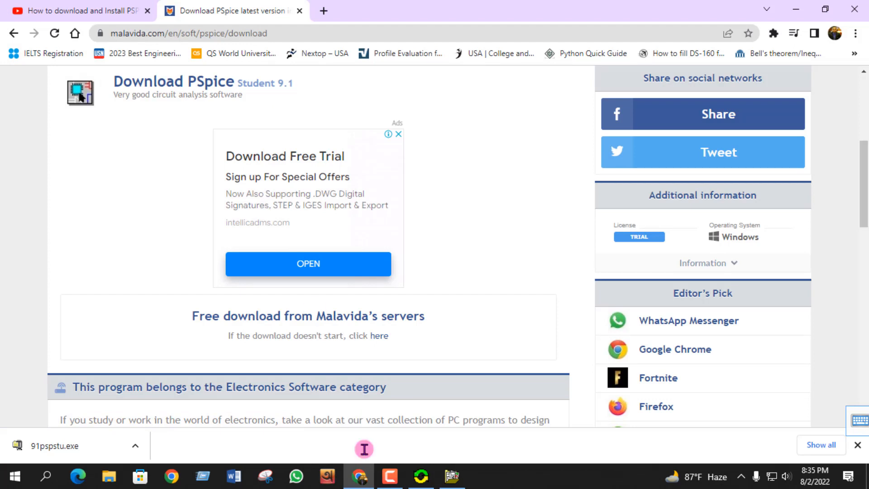
{"action": "left_click", "coordinate": [796, 10]}
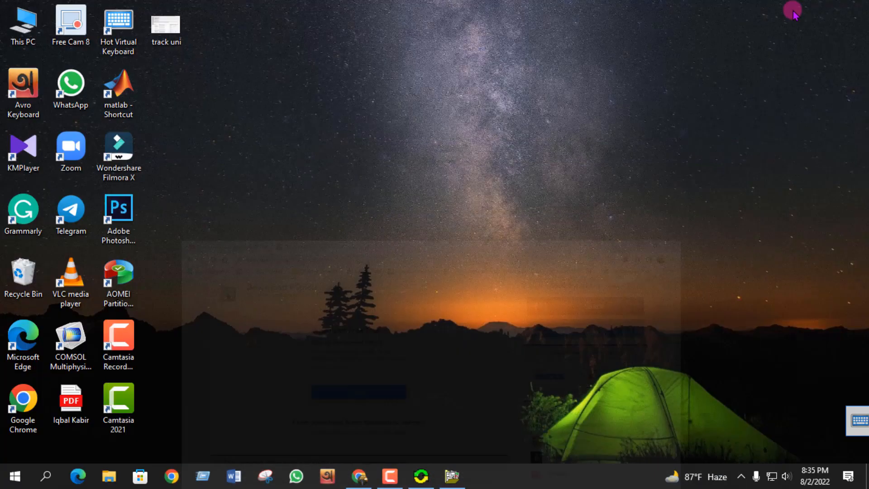